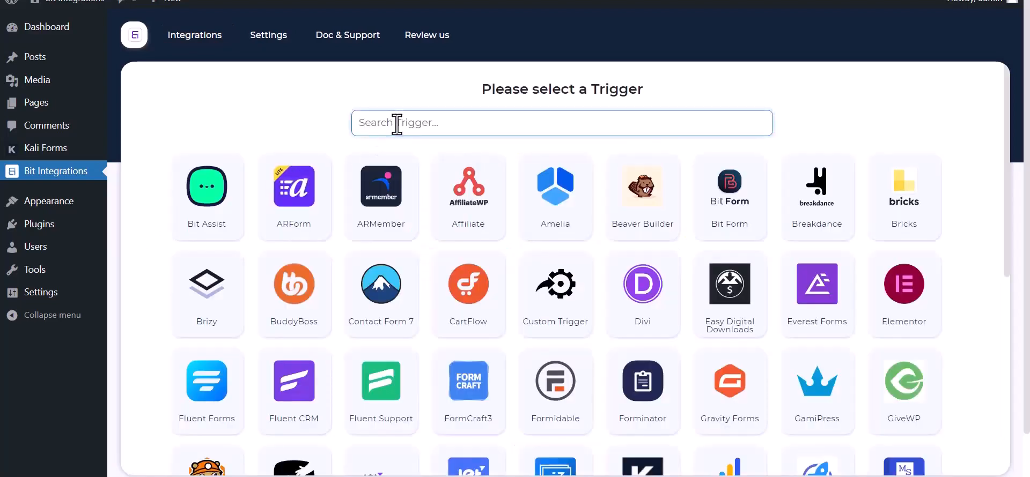
- Search the triggers for "ka" and select Kali Forms as the integration's trigger
text(ka)
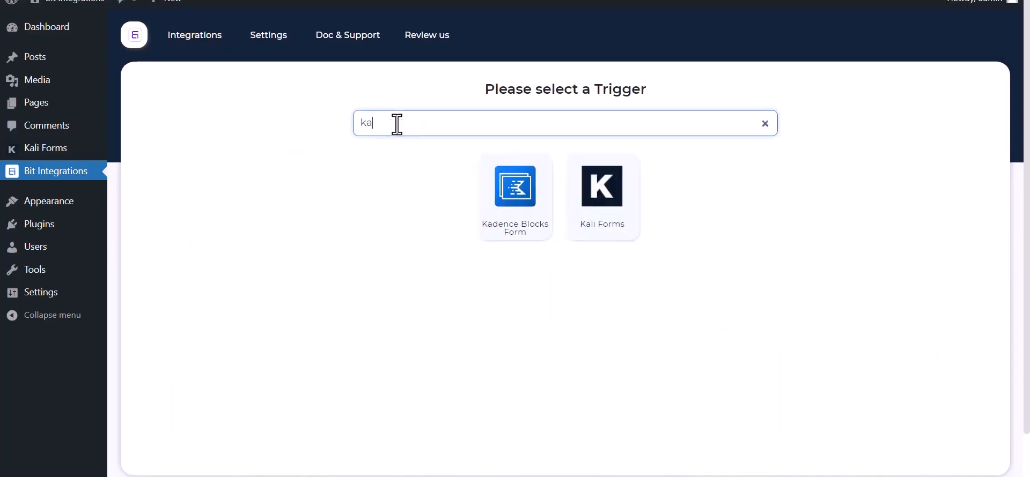
click(610, 224)
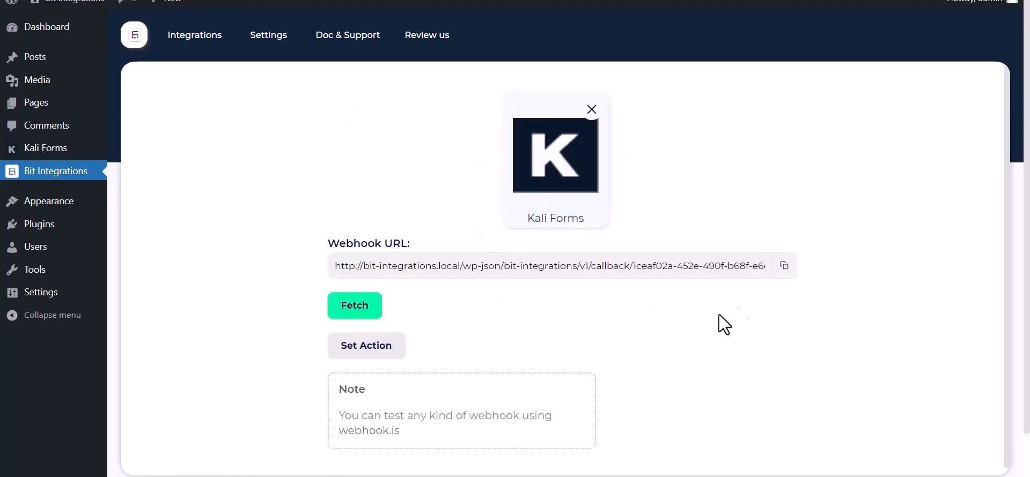
- Copy the Kali Forms trigger's webhook URL and start fetching its test data
click(783, 266)
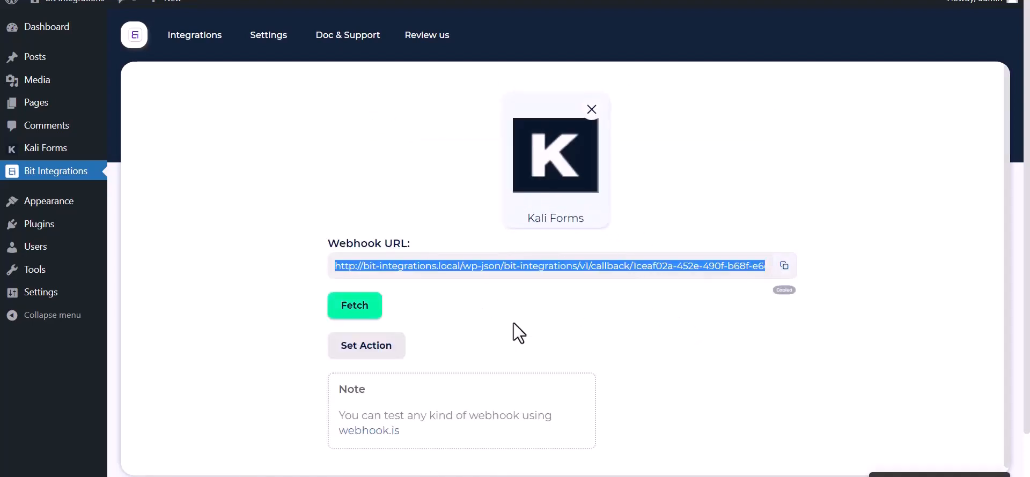
click(342, 312)
scroll(462, 310, down, 1)
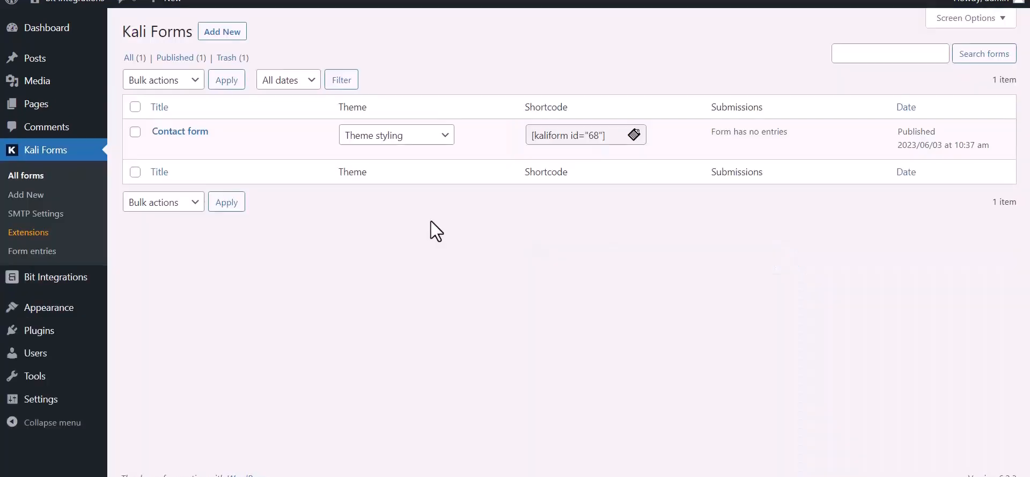
- Open the Kali Forms Contact form for editing and go to its Web Hooks settings
mouse_move(165, 161)
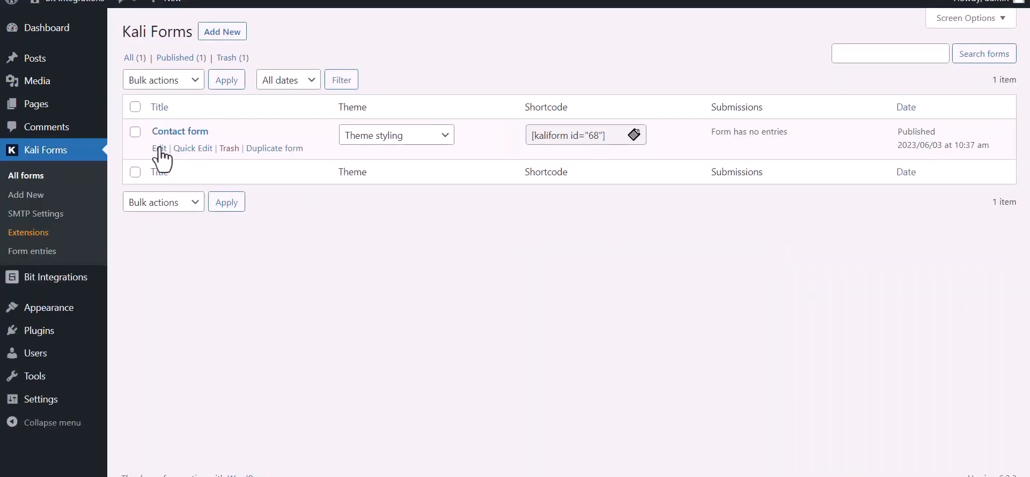
click(159, 149)
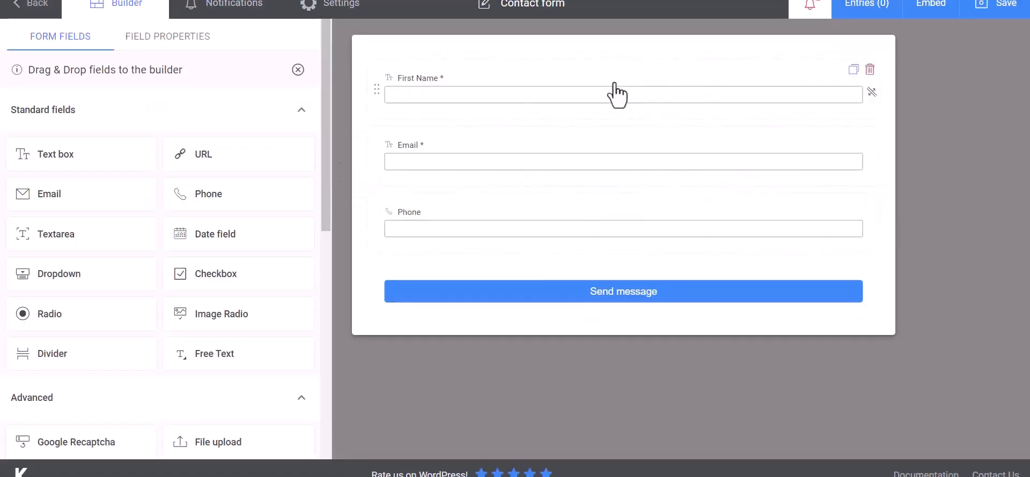
click(352, 13)
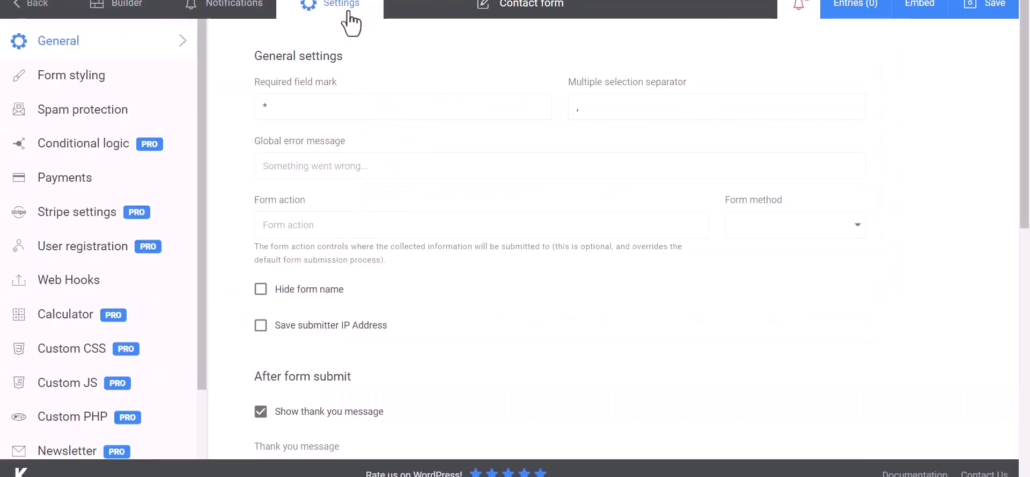
click(51, 284)
- Create a webhook named "Bit Integrations" for the Contact form
click(324, 107)
text(Bit Integrat)
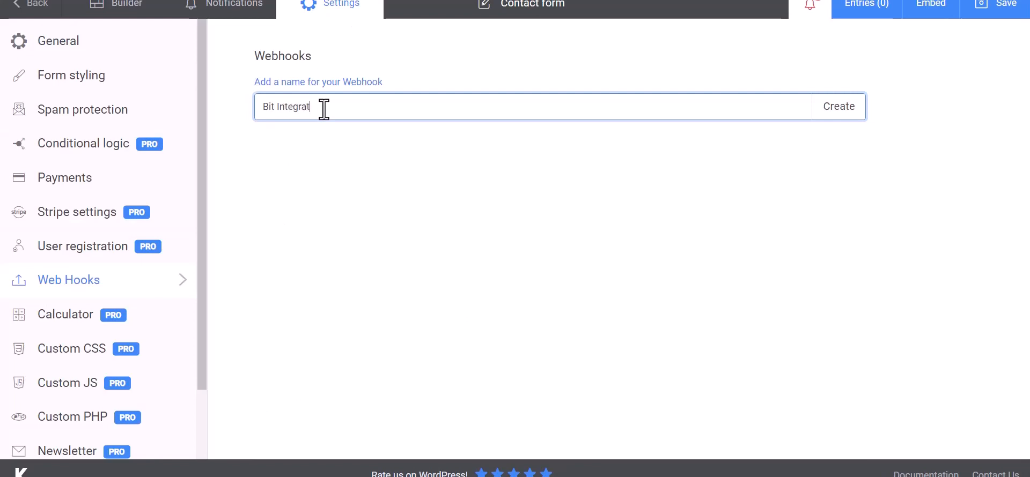
text(ions)
click(840, 113)
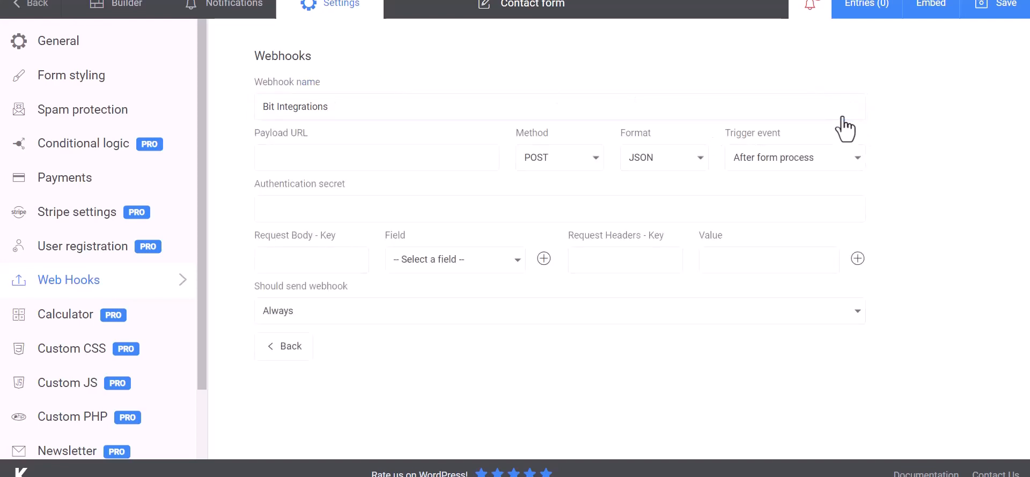
- Paste the copied webhook address as the Payload URL and map the request body key "Name" to the First Name field
click(323, 157)
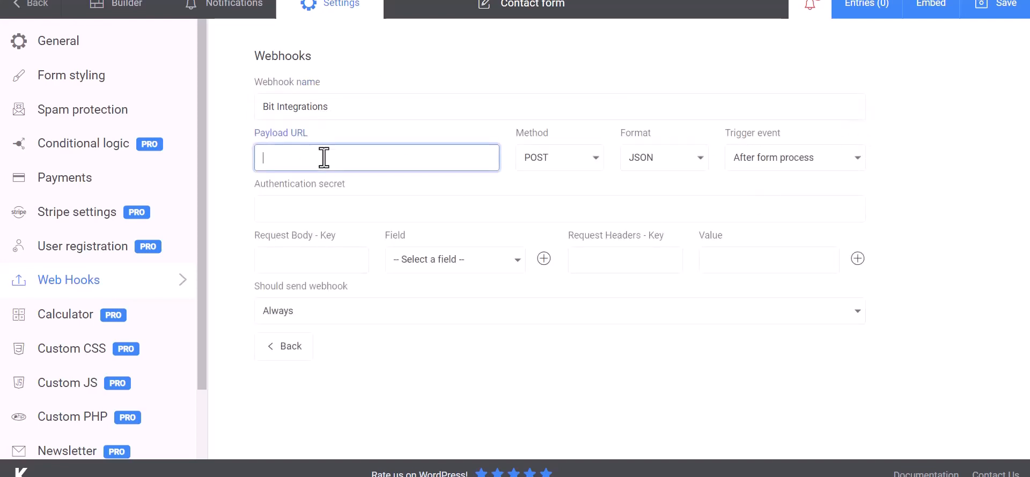
key(ctrl+v)
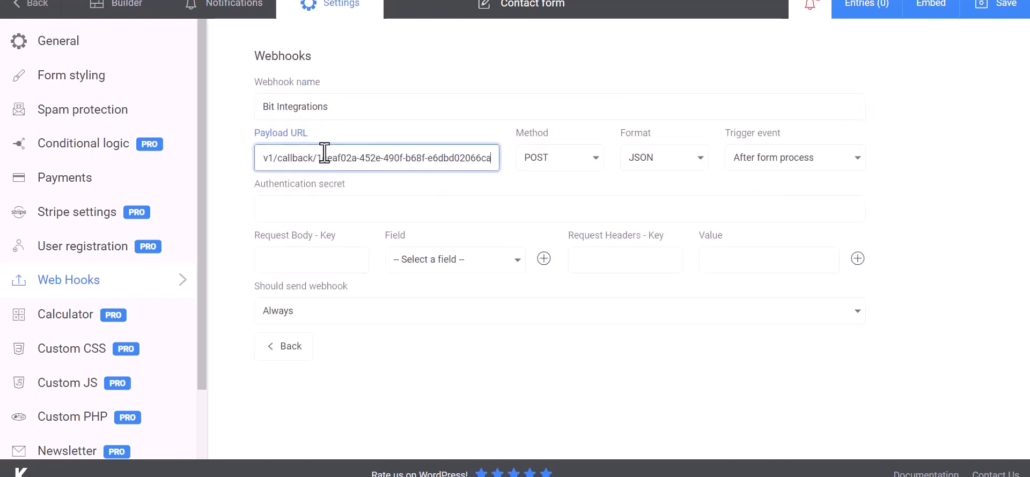
click(322, 261)
click(398, 271)
click(430, 287)
click(344, 263)
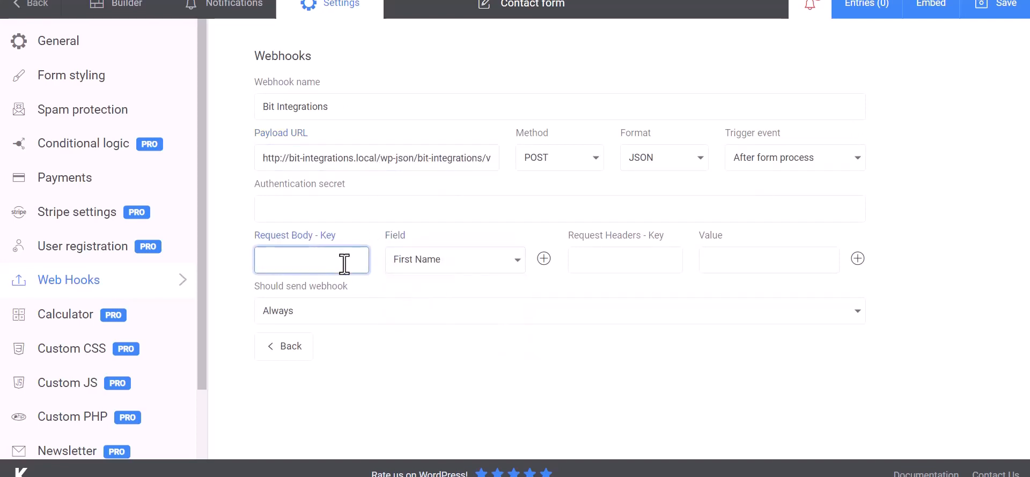
- Add a second request body row that maps the key "Email" to the Email field
click(543, 259)
click(450, 294)
click(409, 342)
click(344, 296)
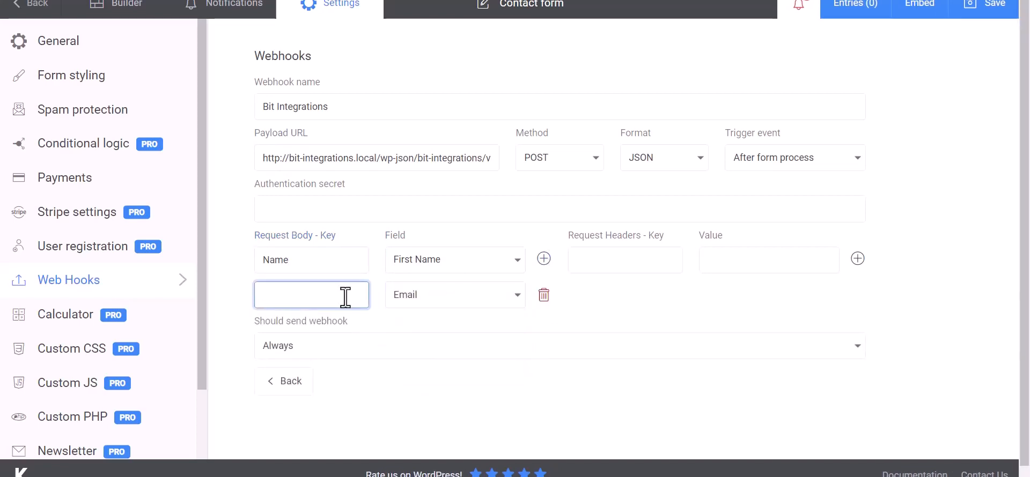
- Add a third request body row mapping the key "Phone" to the Phone field, and save the form
click(544, 259)
click(454, 334)
click(422, 403)
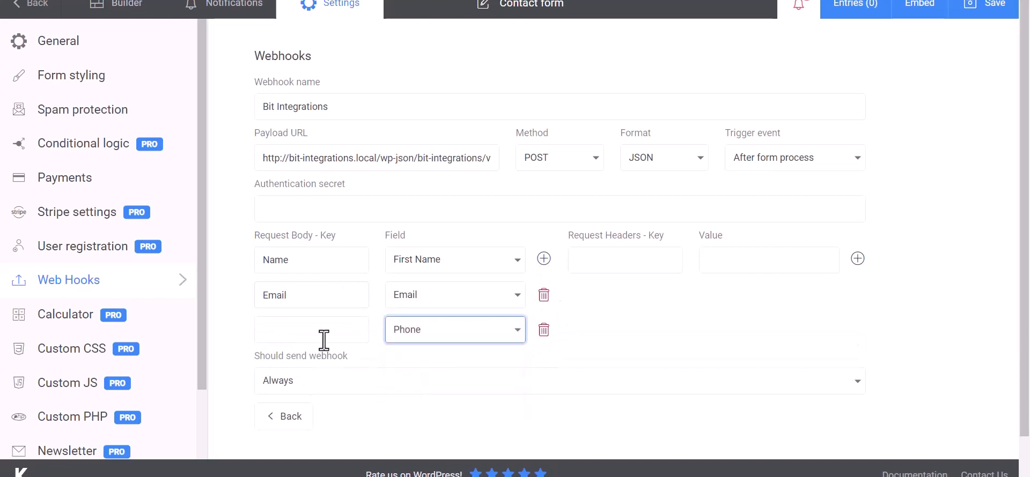
click(324, 343)
text(Phon)
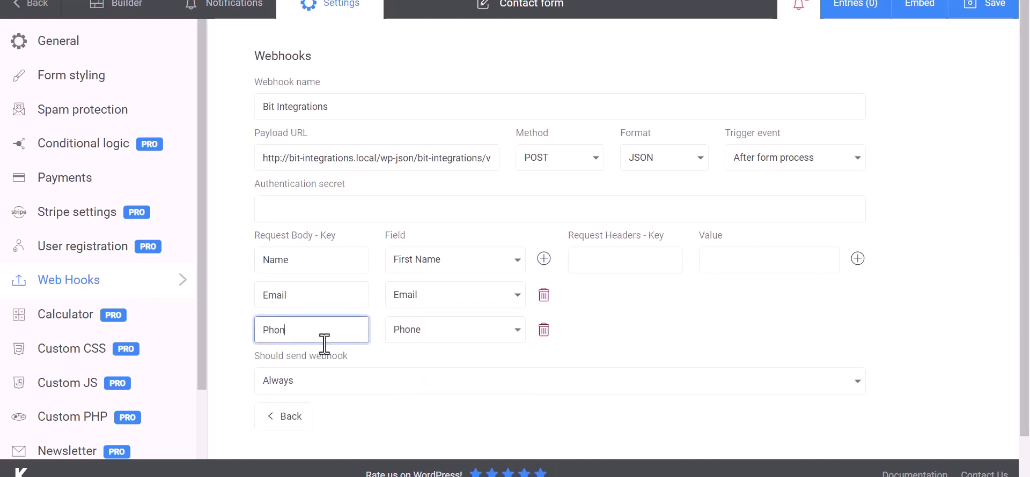
text(e)
click(686, 307)
scroll(648, 306, down, 1)
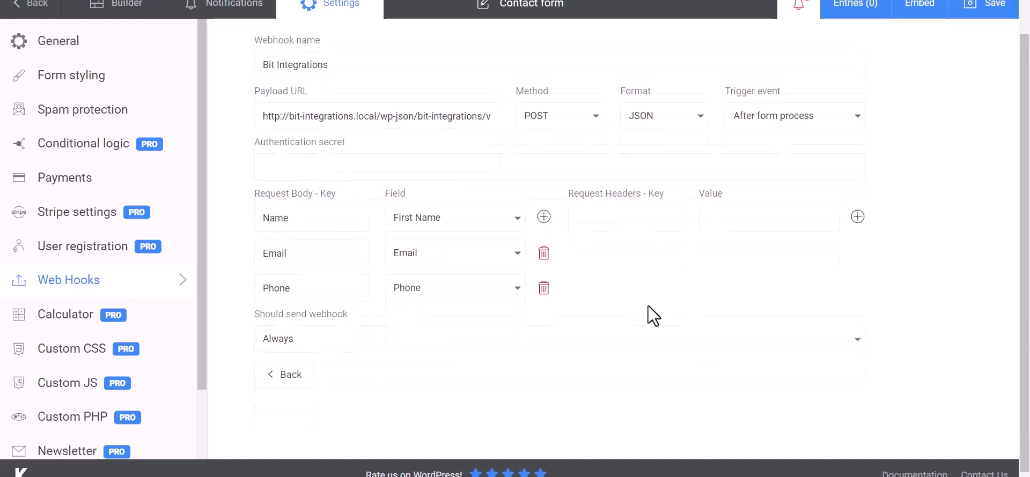
click(992, 16)
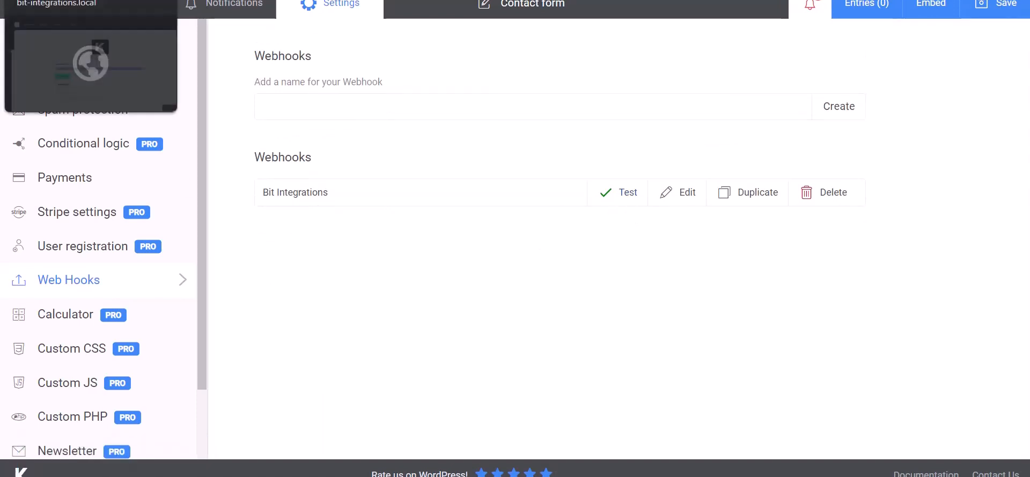
- Switch back to the Bit Integrations page, check the fetched response fields, and set Mautic as the action
click(81, 0)
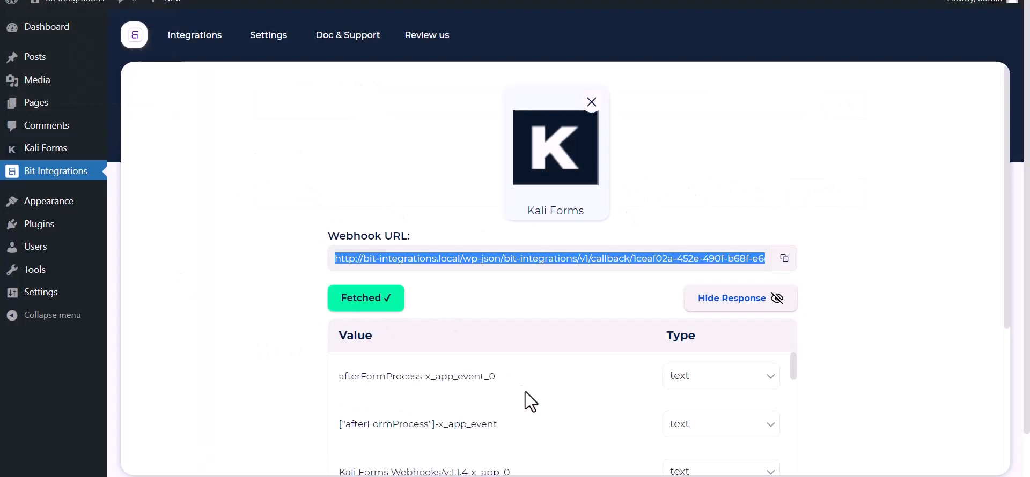
scroll(525, 392, down, 10)
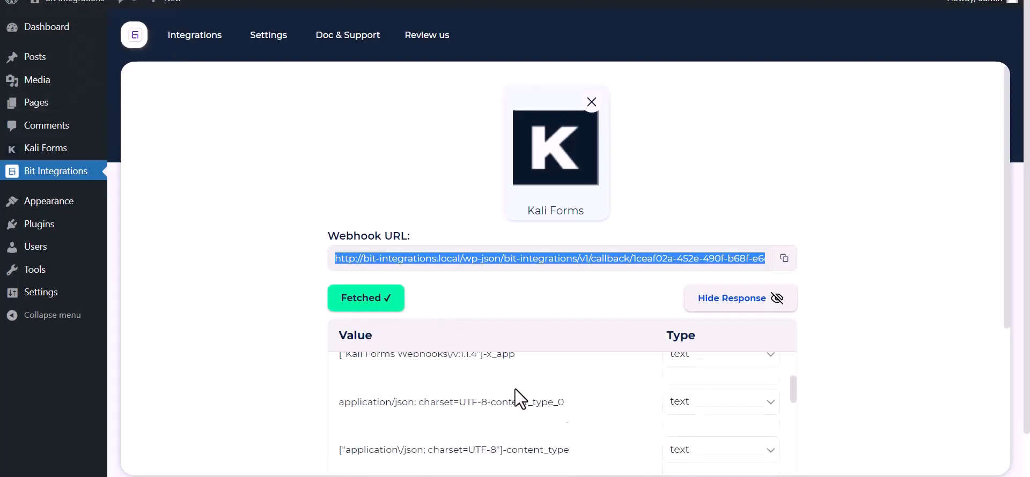
scroll(451, 433, down, 3)
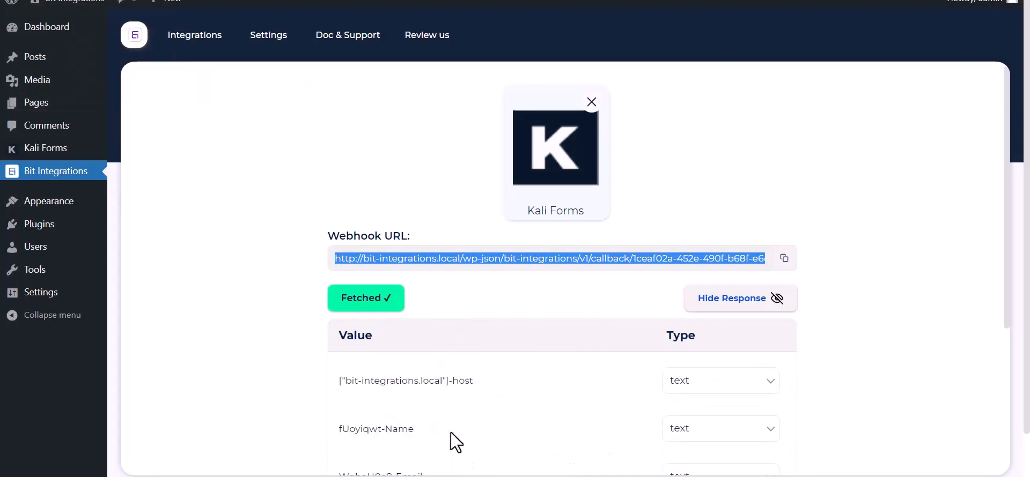
scroll(249, 352, down, 5)
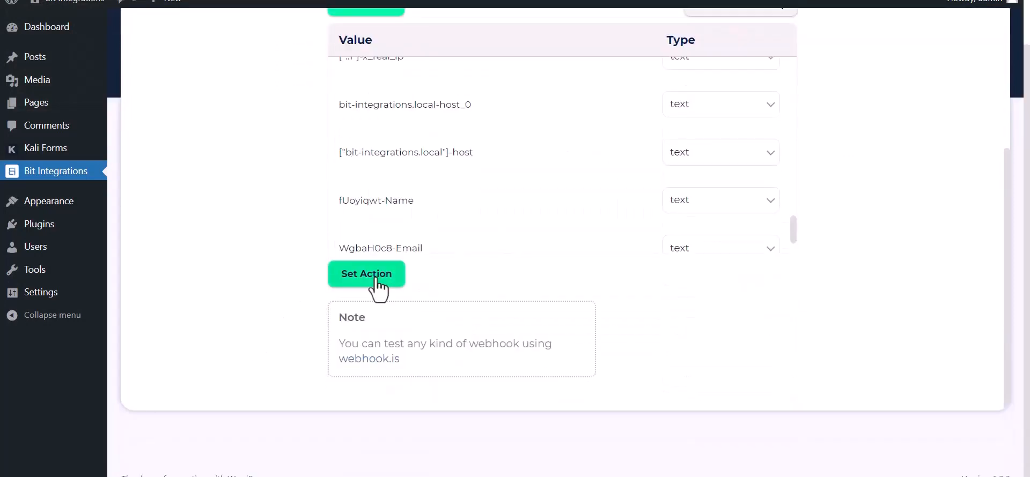
click(371, 274)
text(mautic)
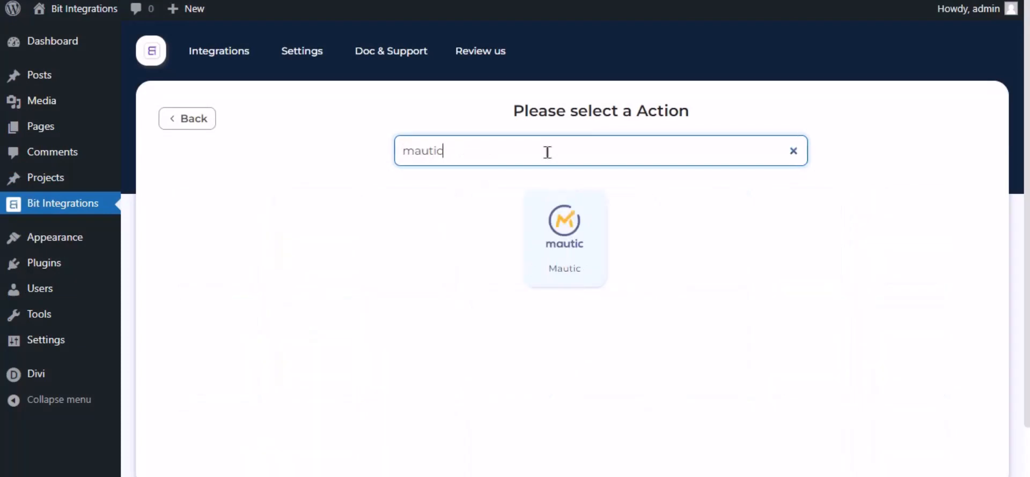
click(533, 262)
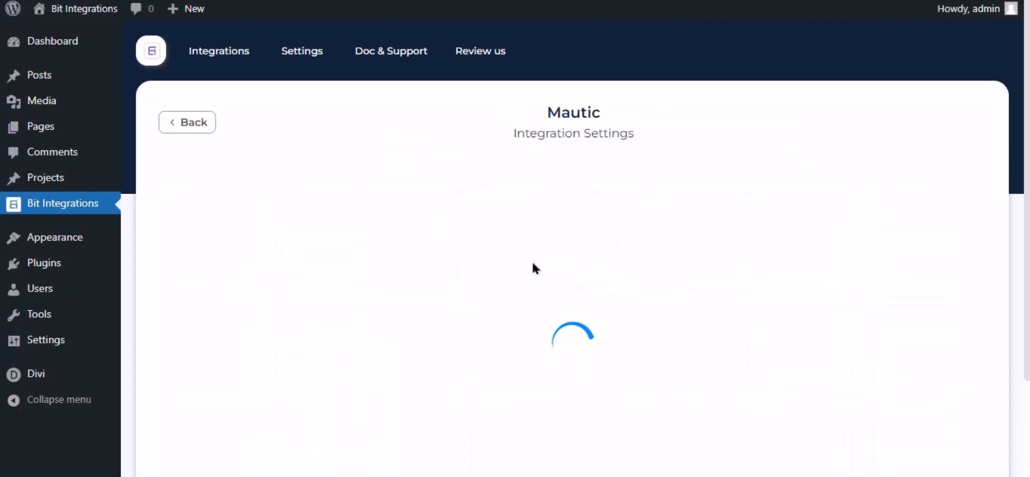
click(213, 226)
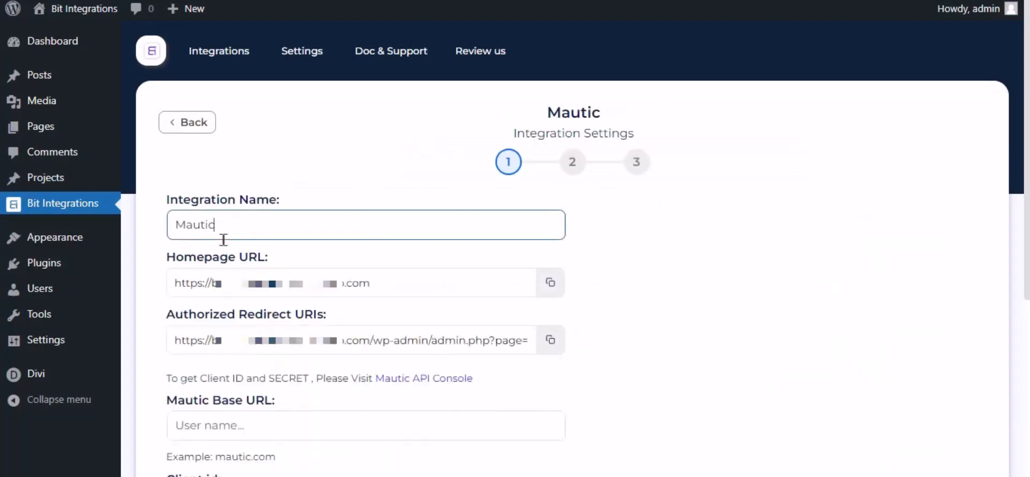
drag(223, 236, 181, 246)
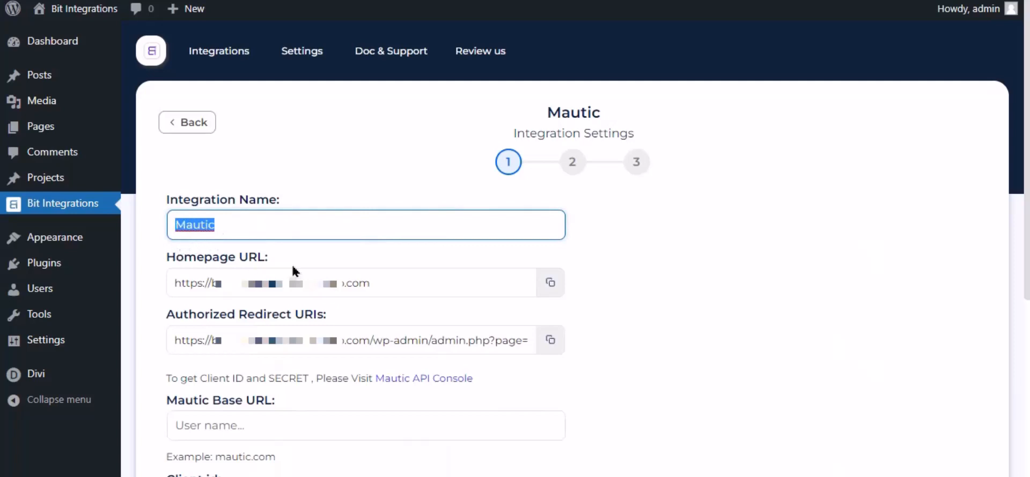
scroll(291, 263, down, 4)
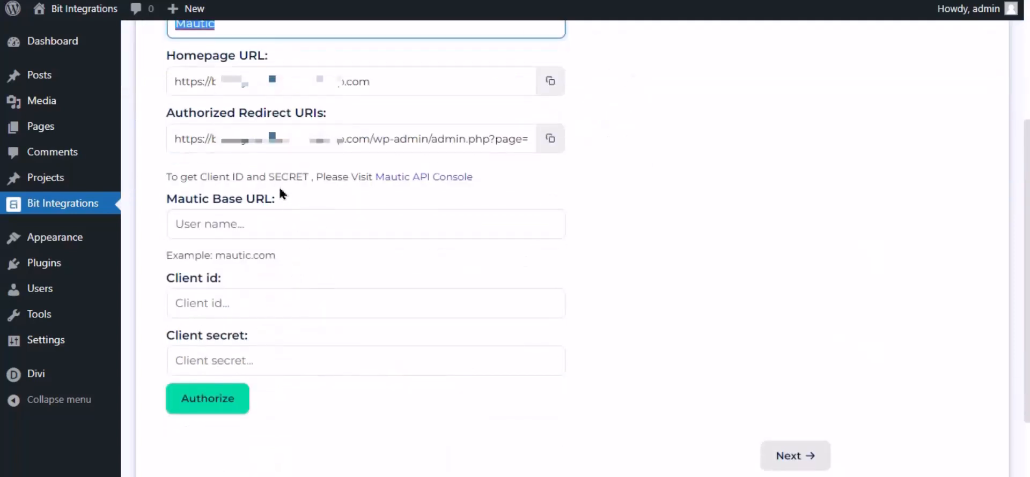
drag(165, 177, 327, 211)
- Switch to Mautic, open its API Credentials settings and start a new credential
click(431, 157)
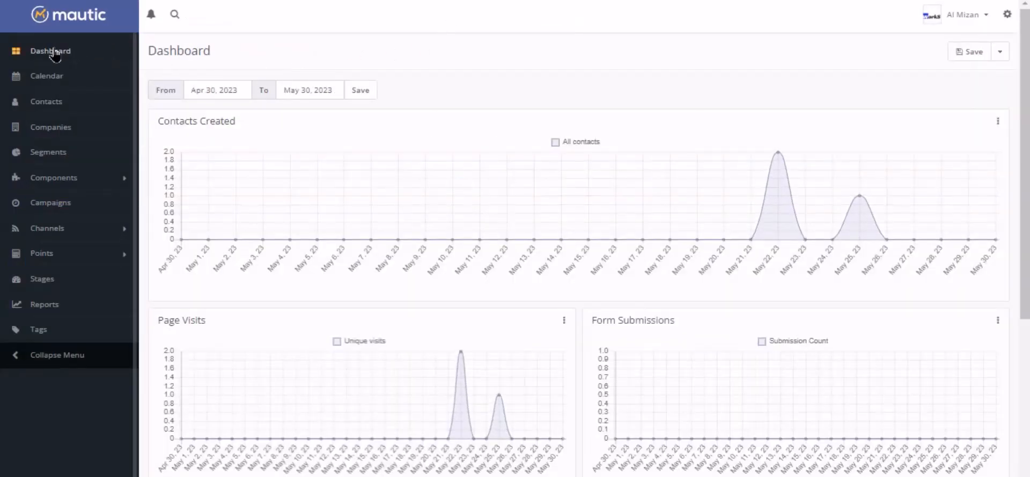
click(1007, 14)
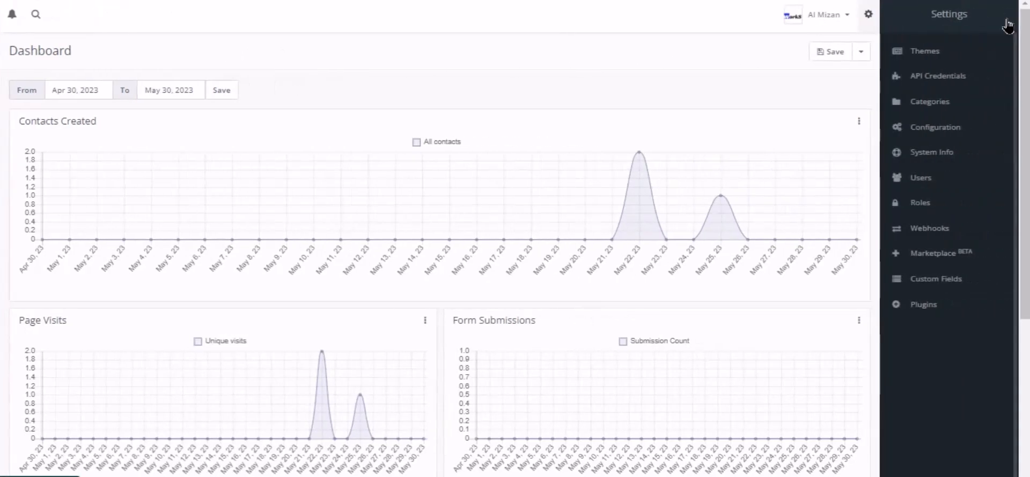
click(944, 79)
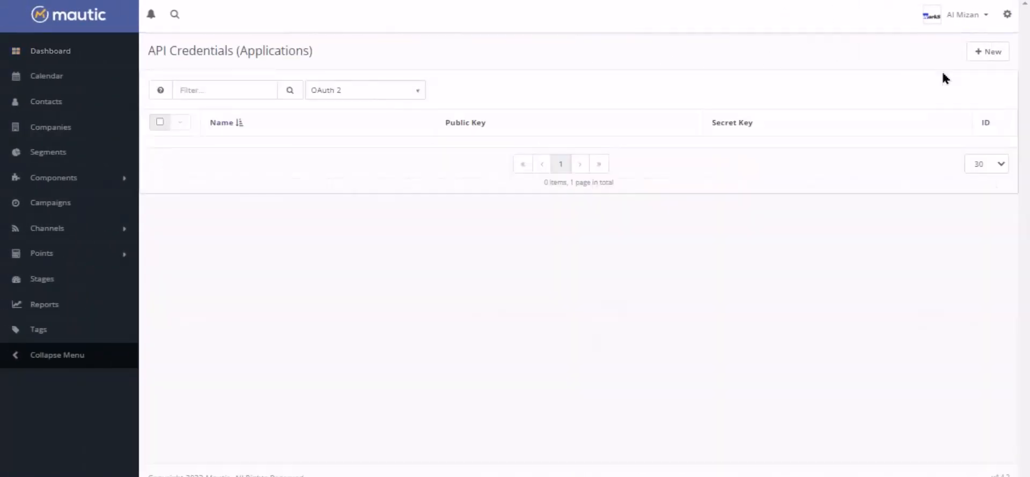
click(986, 53)
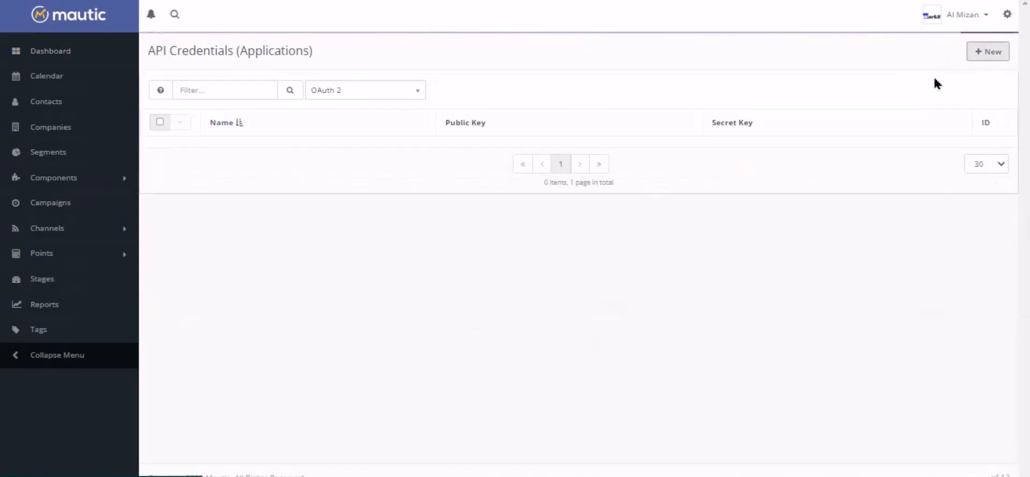
- Choose OAuth 2 as the new credential's authorization protocol and name it "For Bit Integrations"
click(185, 107)
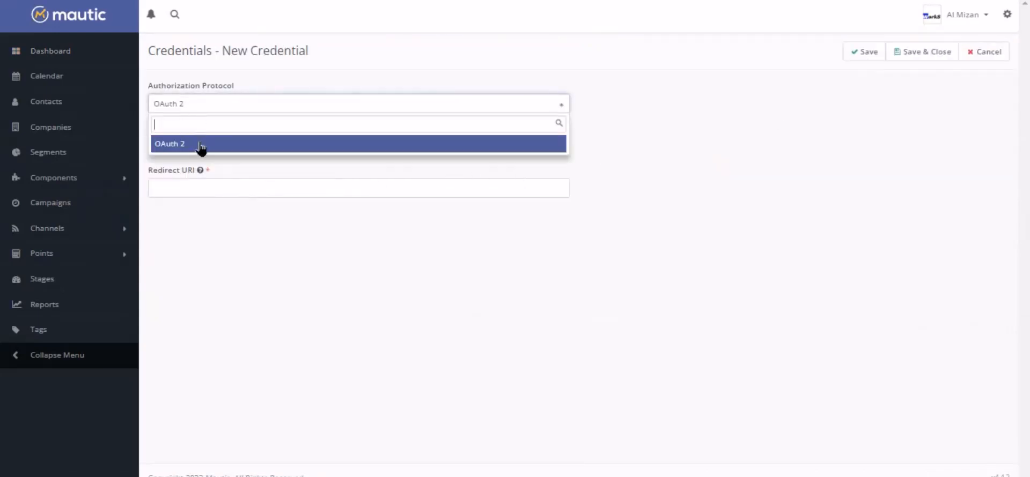
click(185, 146)
click(187, 147)
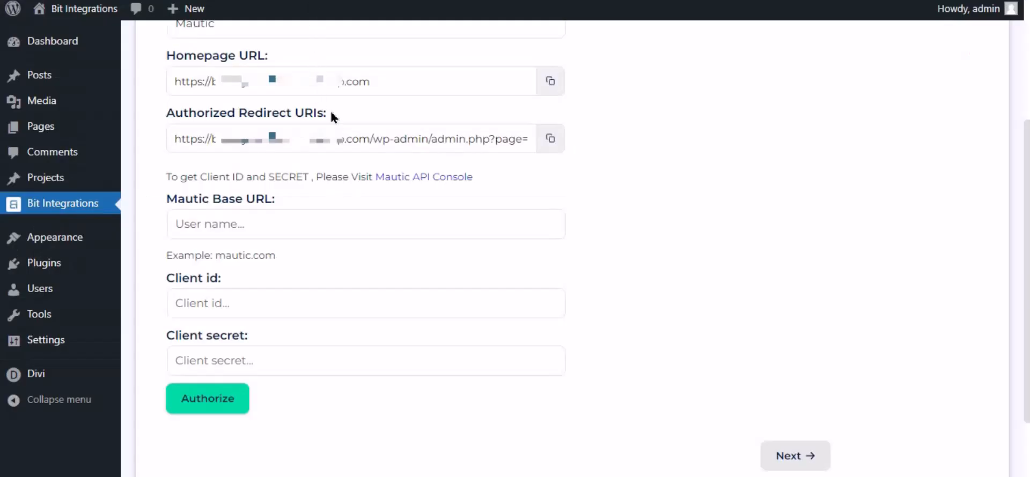
- Copy the authorized redirect URI from Bit Integrations into the Mautic credential's Redirect URI and save the credential
click(552, 139)
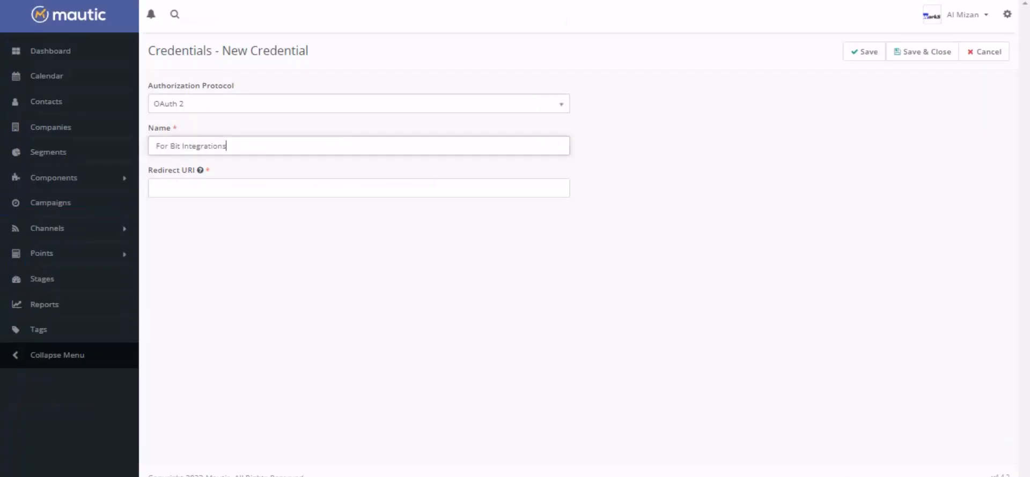
click(326, 186)
key(ctrl+v)
click(413, 236)
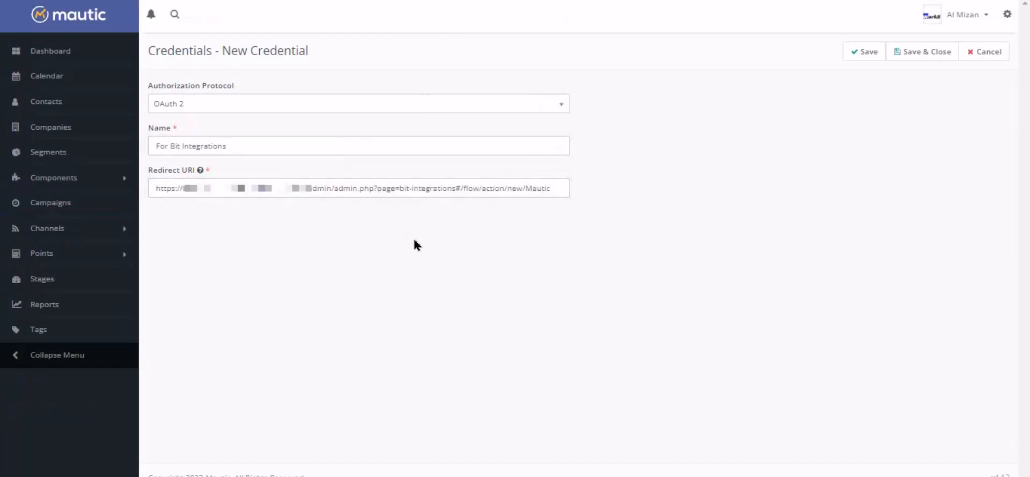
click(864, 51)
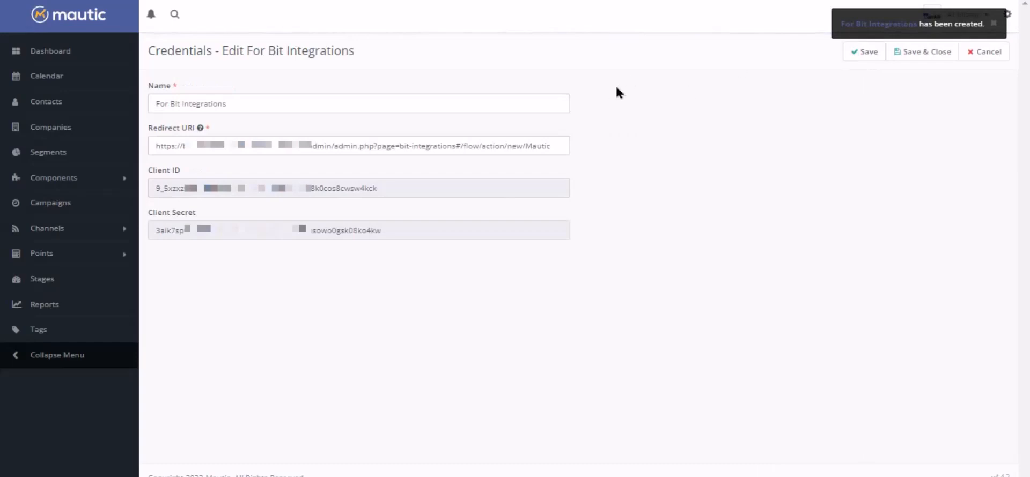
- Copy the Client ID and Client Secret from the Mautic credential into the matching fields of the Bit Integrations Mautic action
double_click(333, 192)
right_click(335, 192)
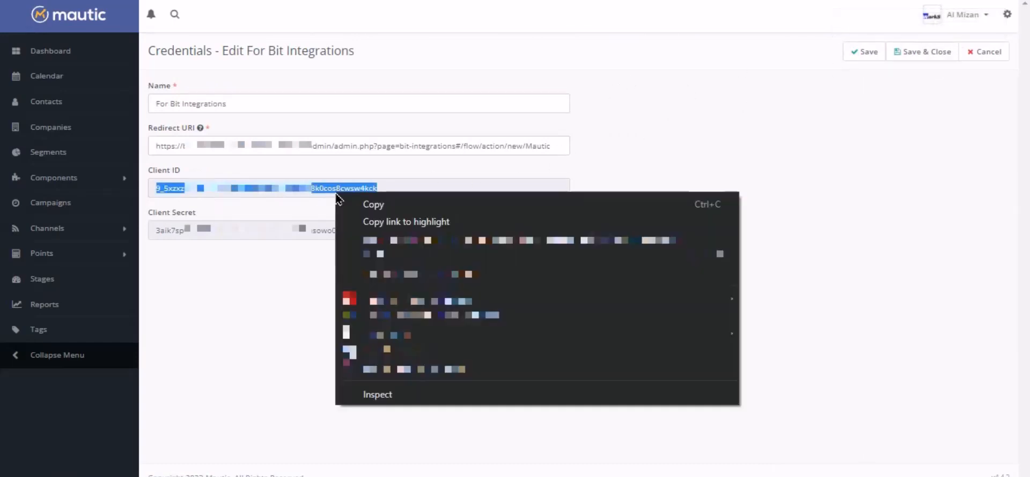
click(375, 204)
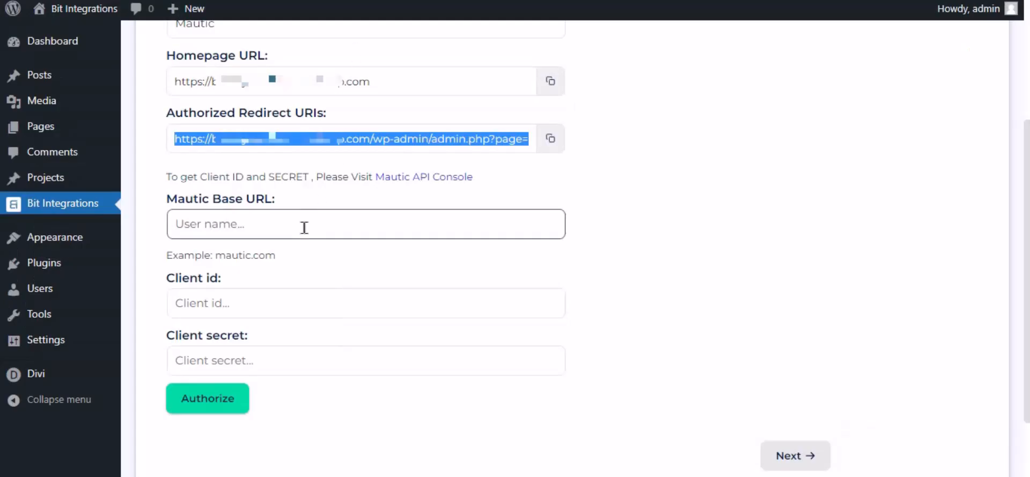
click(276, 301)
key(ctrl+v)
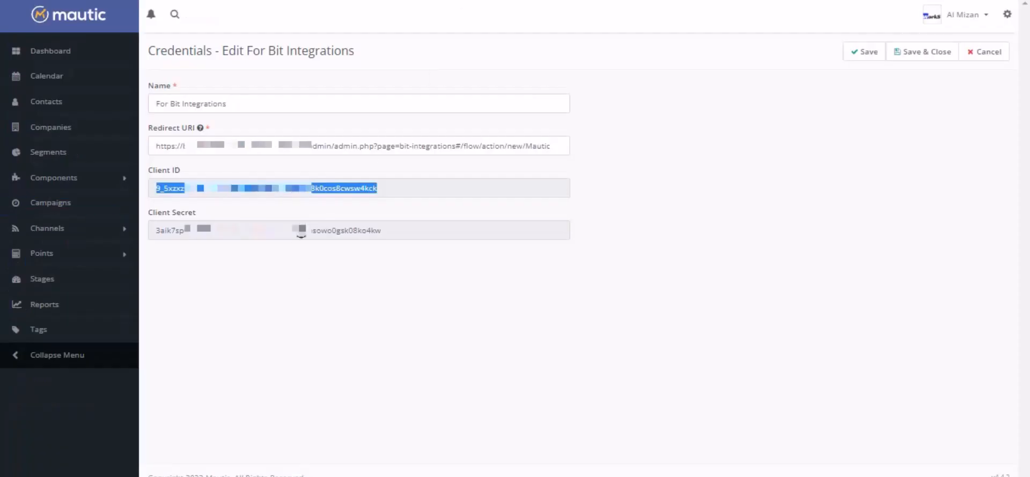
double_click(301, 230)
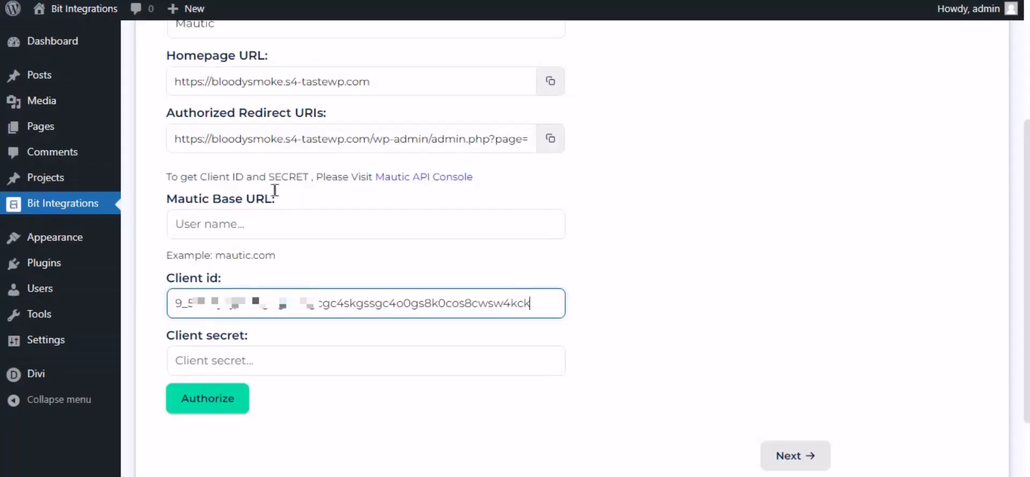
click(231, 366)
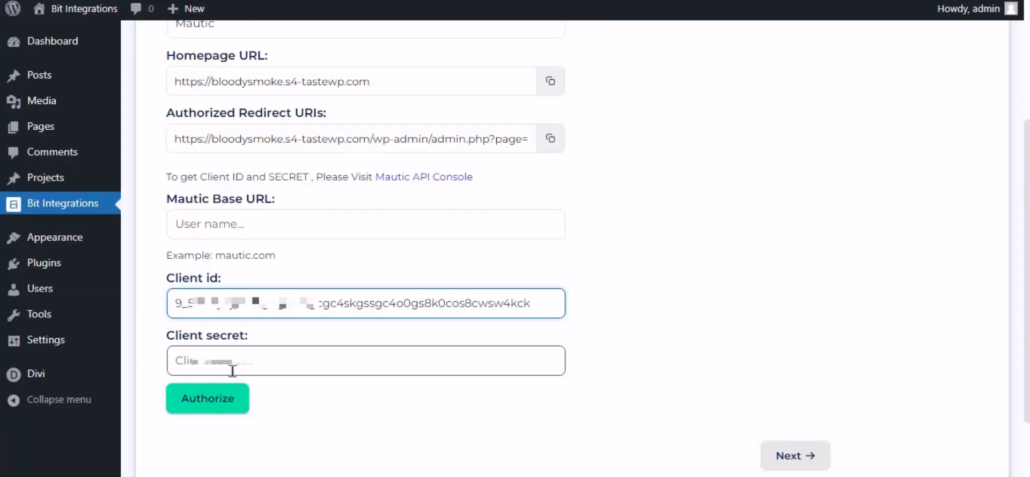
key(ctrl+v)
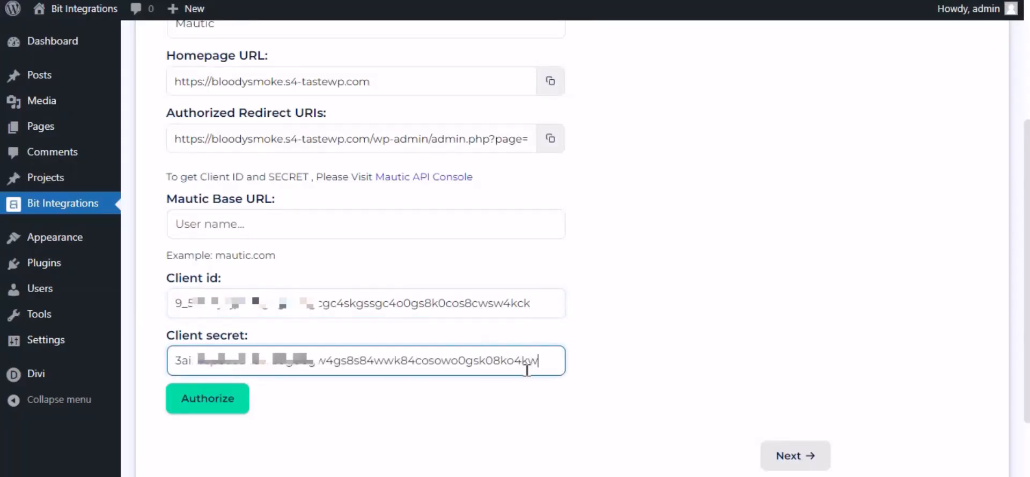
- Paste the Mautic site address into the Mautic Base URL field
click(254, 230)
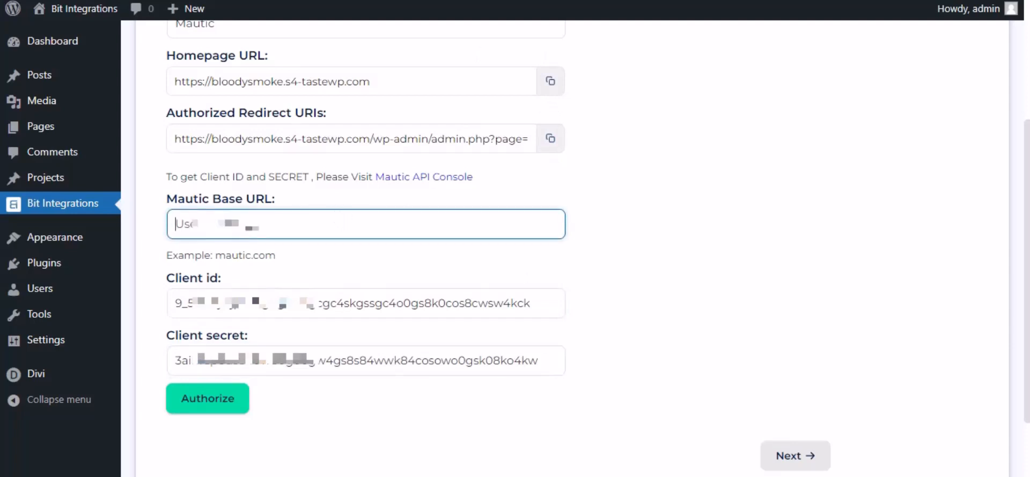
key(ctrl+v)
drag(361, 221, 153, 225)
click(294, 255)
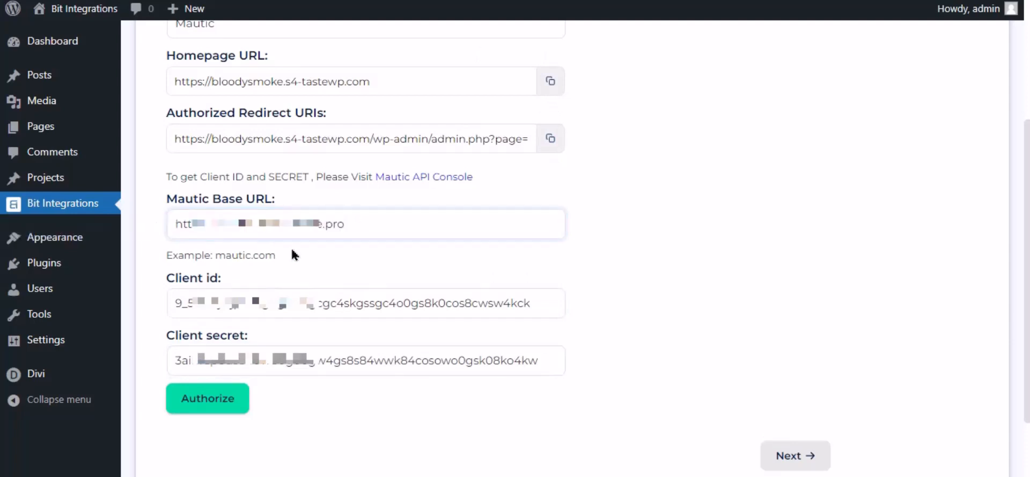
- Authorize the Mautic connection, logging in and accepting access for "For Bit Integrations", and continue to the field mapping
click(210, 412)
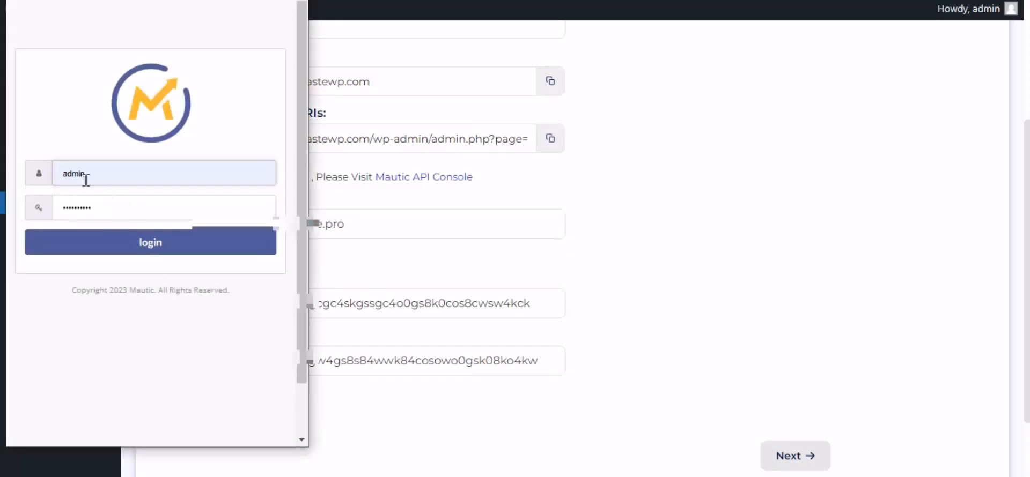
click(183, 251)
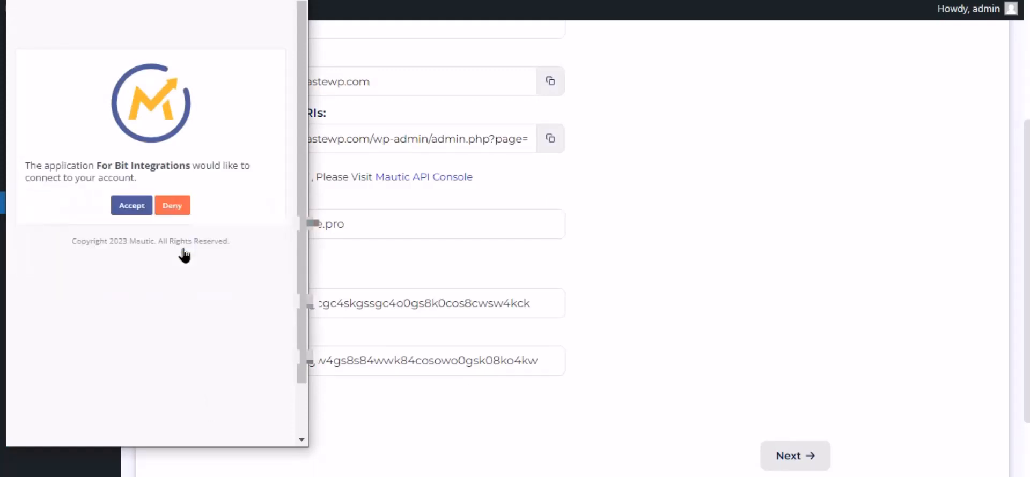
click(134, 209)
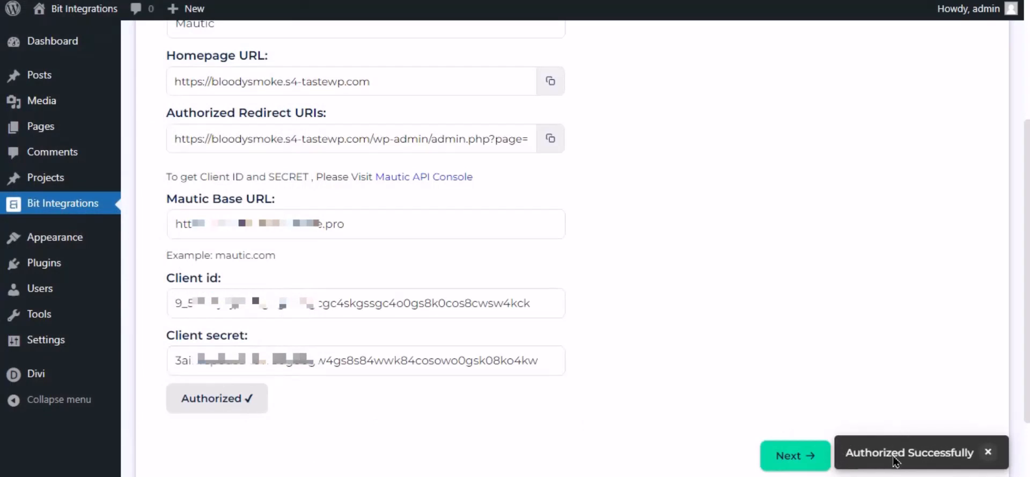
click(794, 457)
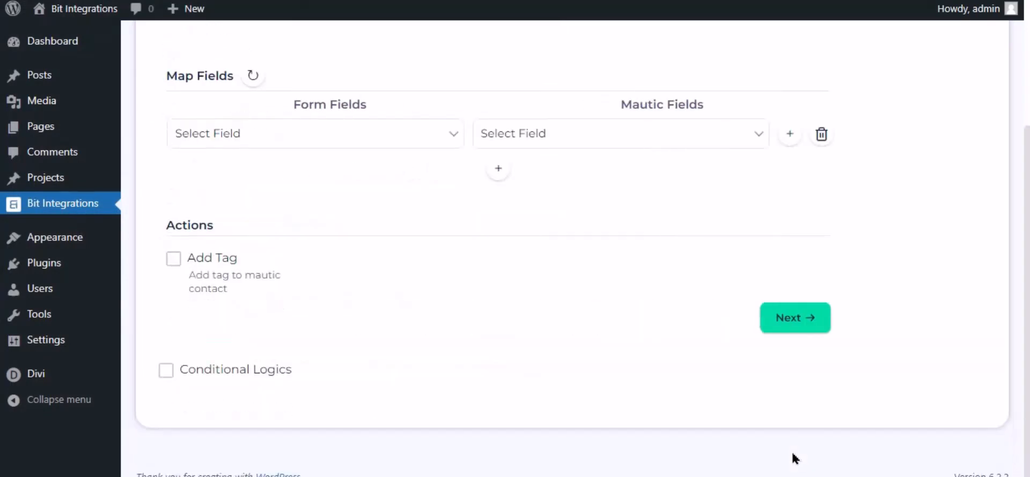
- Map the form field Email Address to the Mautic field Email
scroll(567, 352, up, 3)
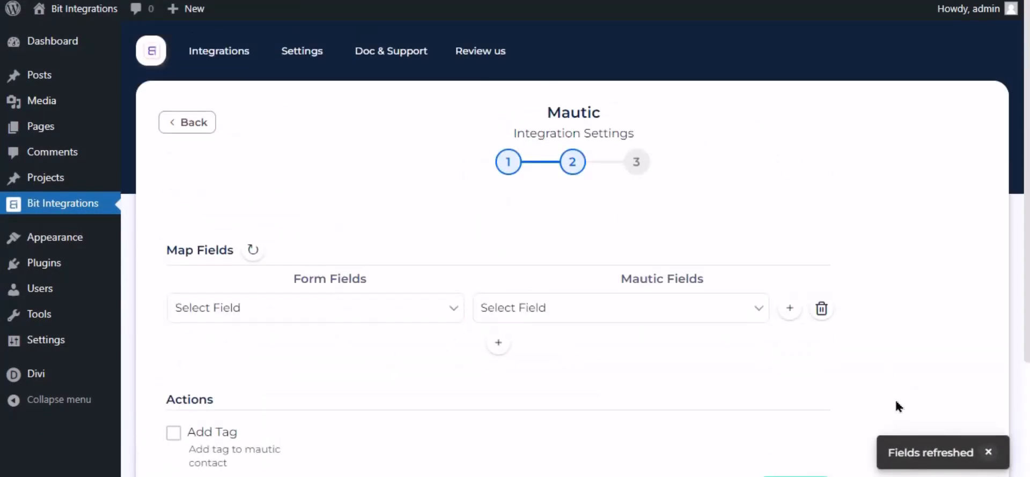
click(988, 454)
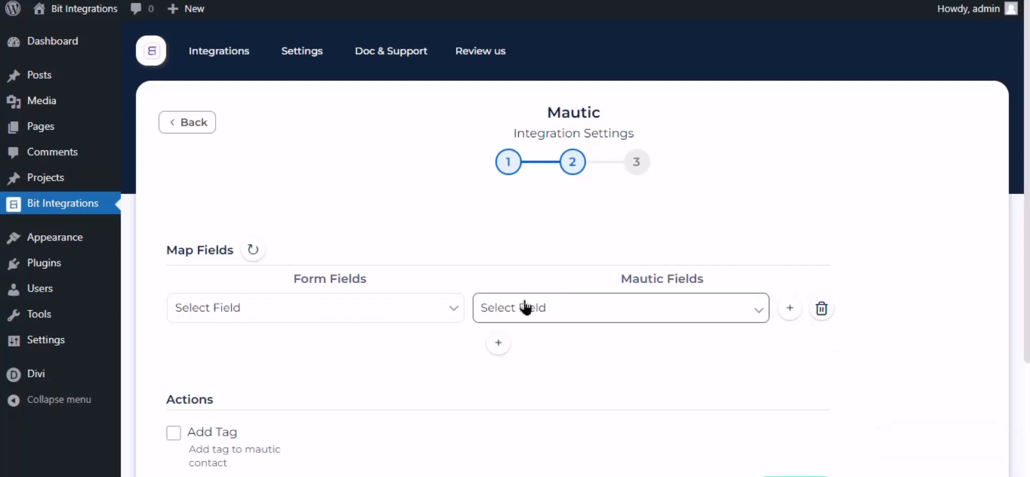
click(525, 308)
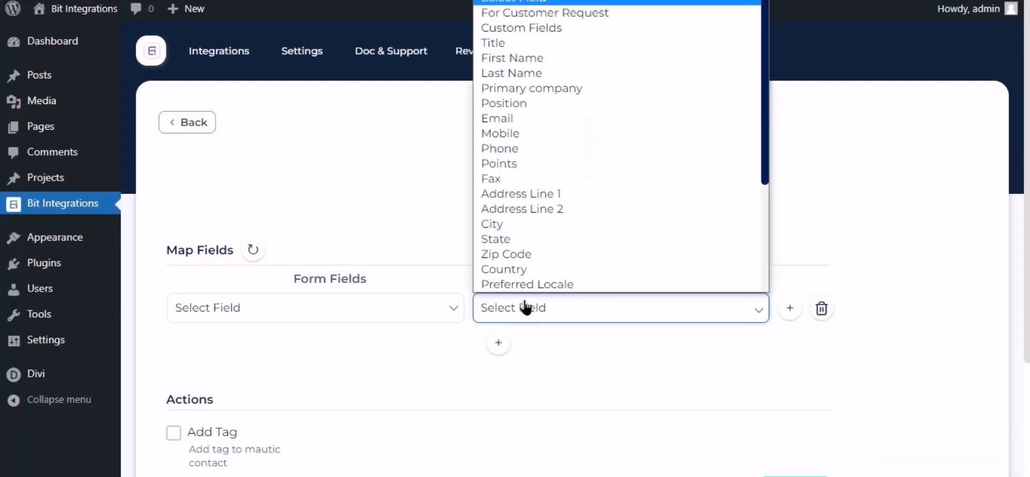
click(514, 123)
click(437, 309)
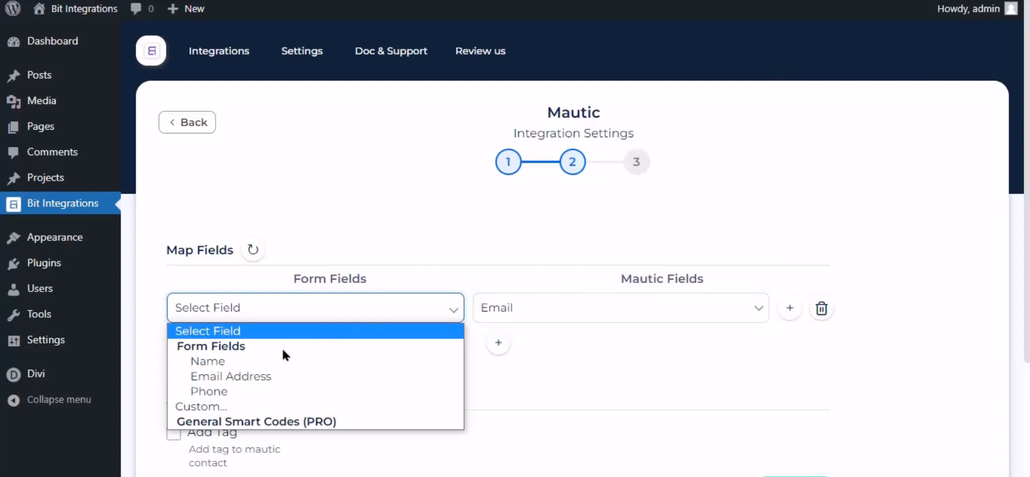
click(228, 376)
- Add a second mapping row that pairs the form field Name with the Mautic field First Name
click(498, 342)
click(531, 348)
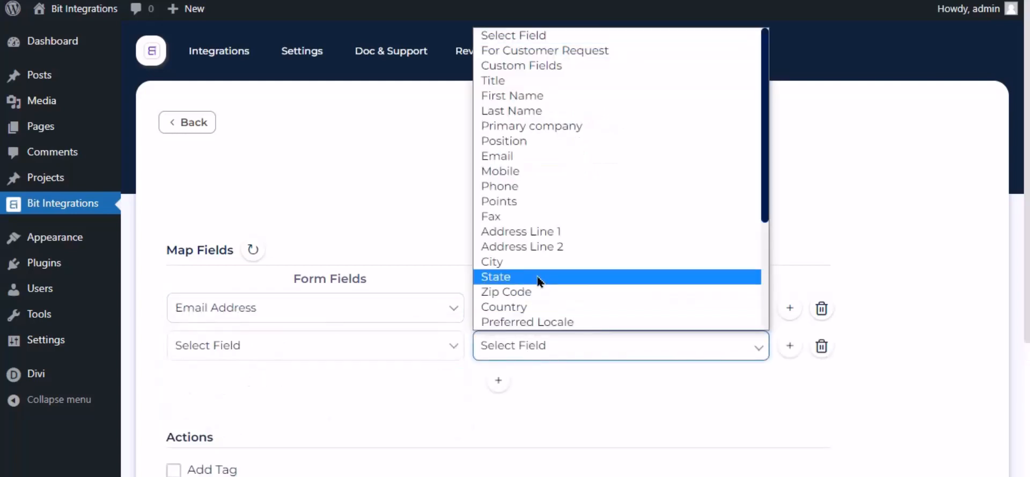
click(496, 95)
click(422, 354)
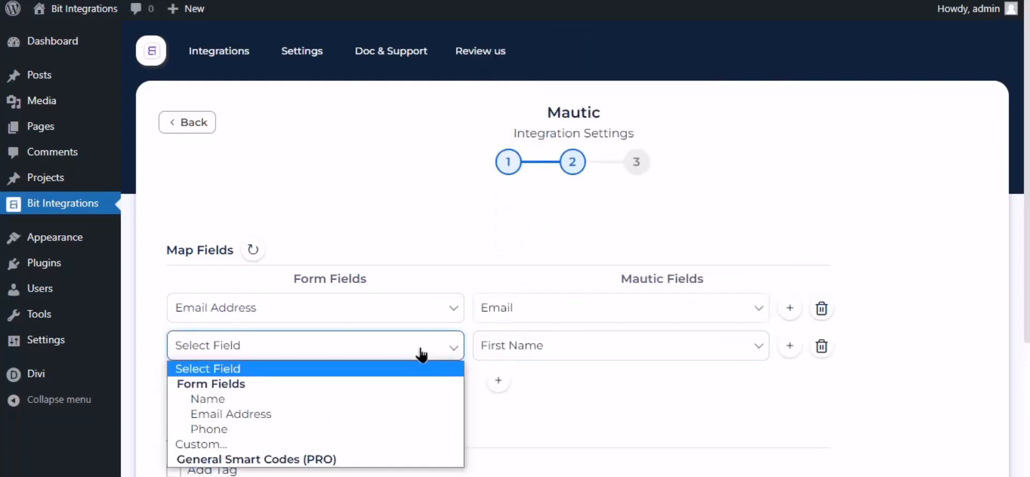
click(231, 402)
- Turn on Conditional Logics to look at its condition options, and turn it off again
scroll(555, 279, down, 4)
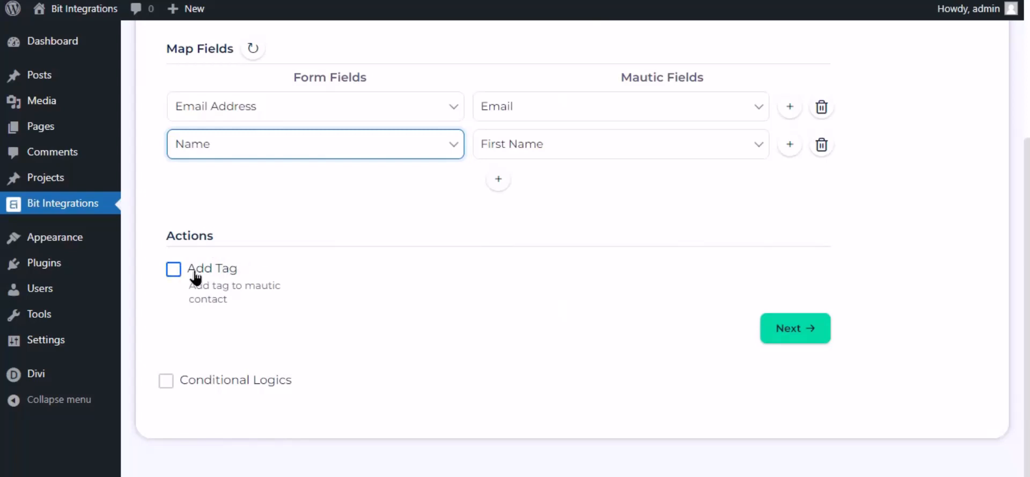
click(167, 382)
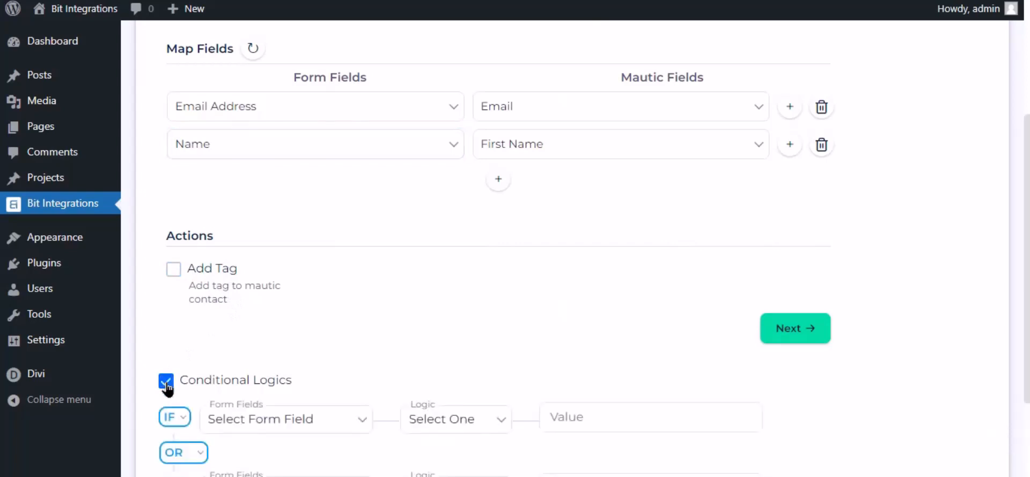
scroll(177, 387, down, 3)
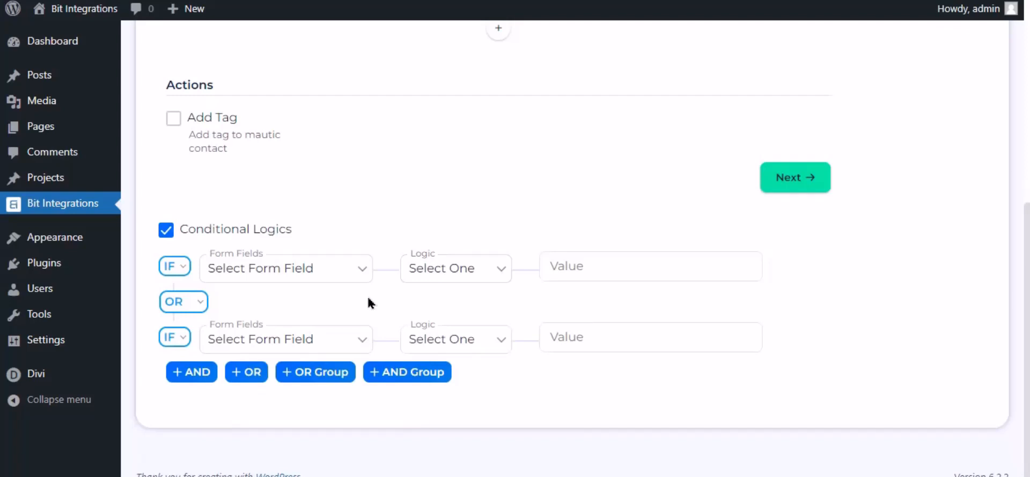
click(167, 231)
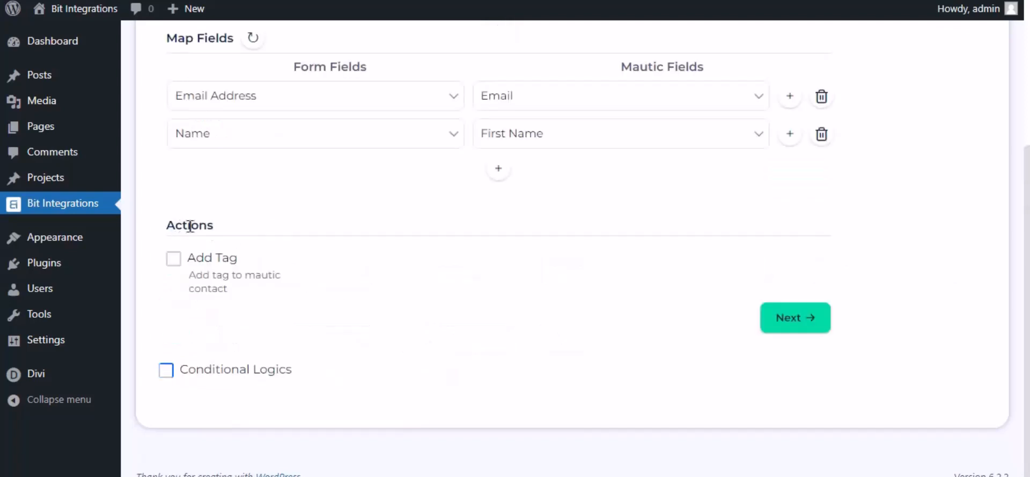
- Complete the Mautic integration settings, then finish and save the integration
click(782, 317)
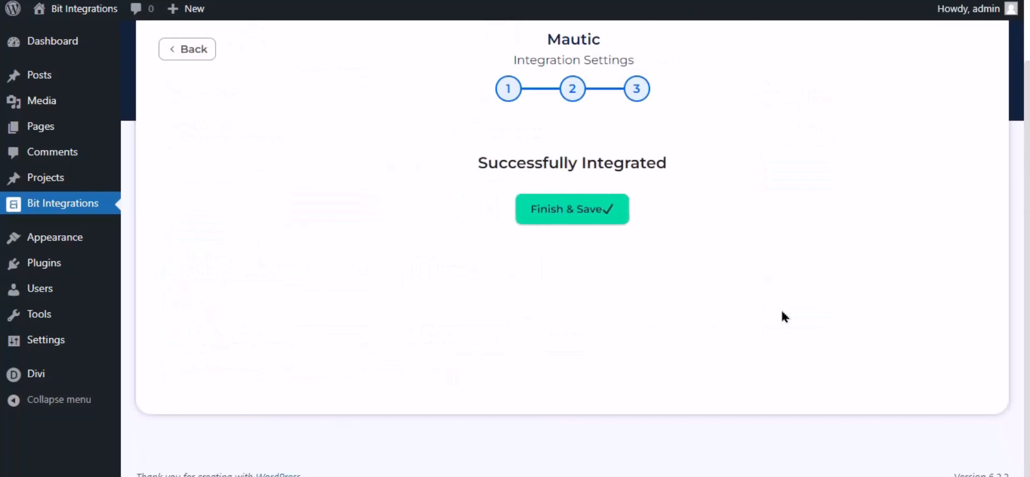
click(571, 213)
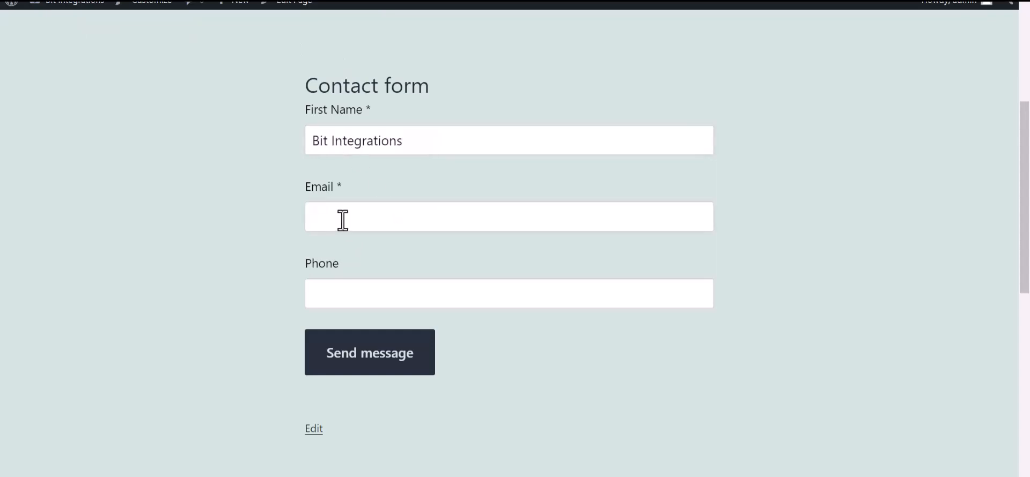
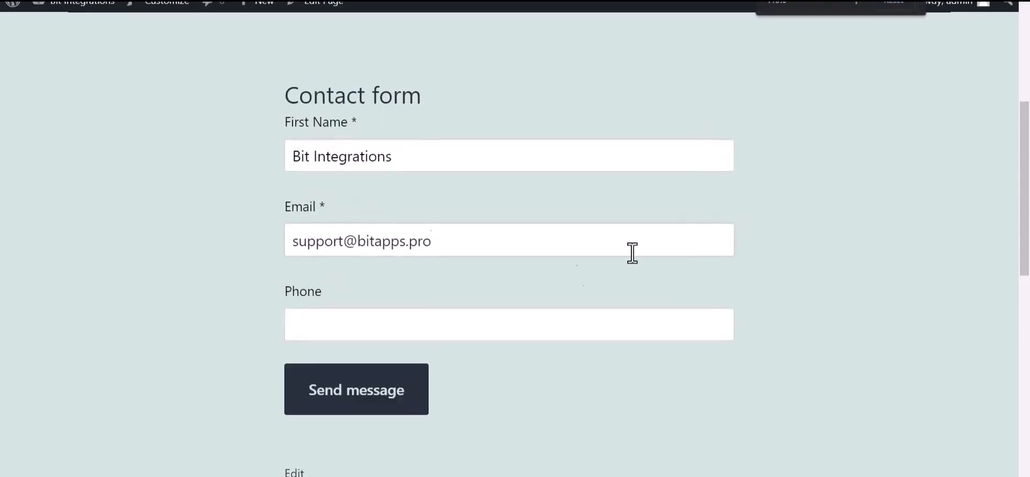
- Switch to the website's Contact form, fill in the test email address and phone number, submit it, and check the confirmation message
click(400, 331)
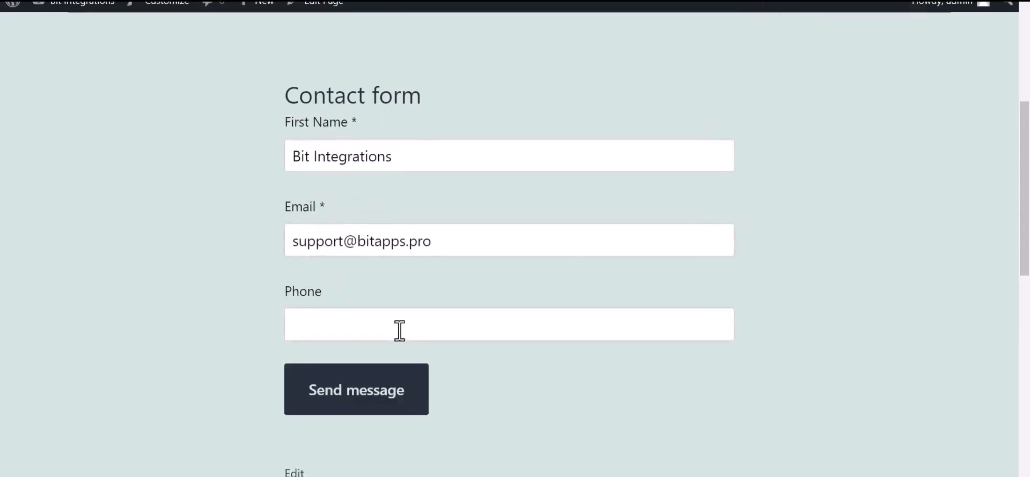
text(444555666)
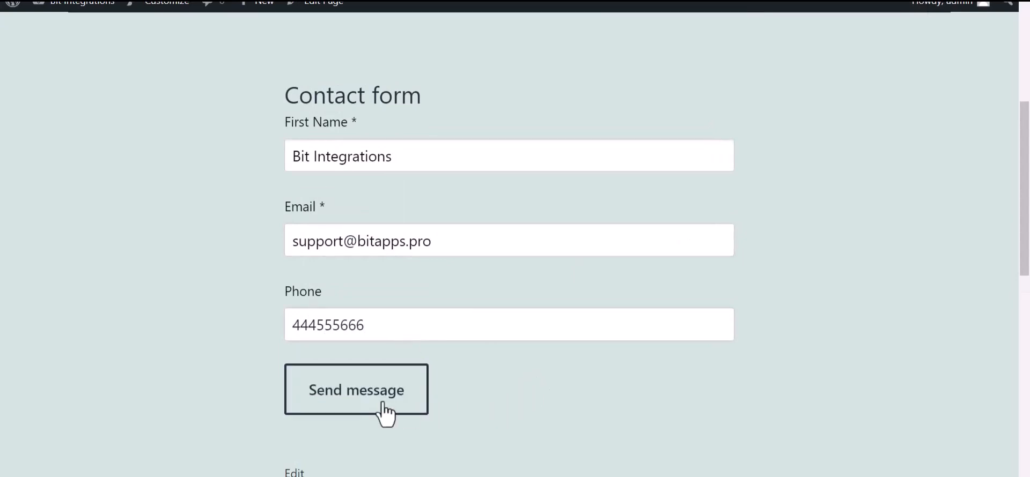
click(422, 406)
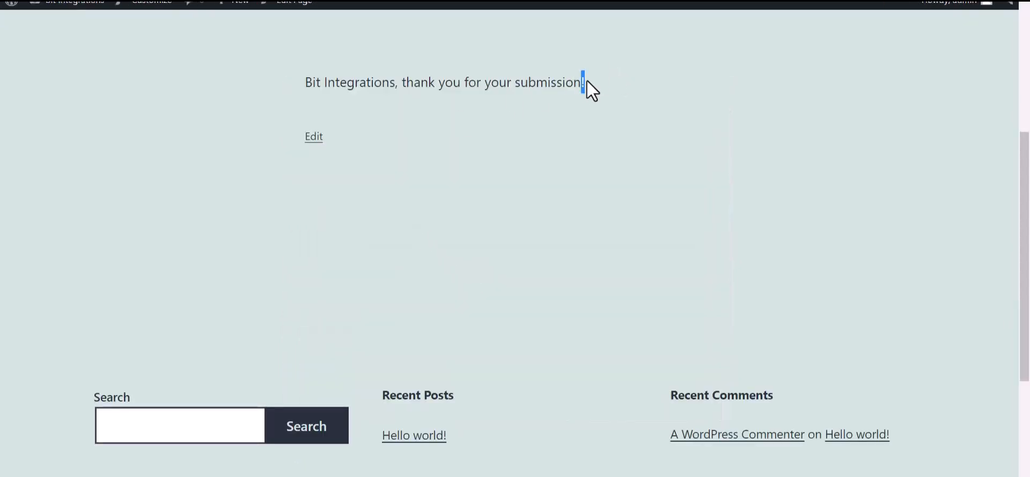
drag(587, 82, 406, 88)
click(429, 162)
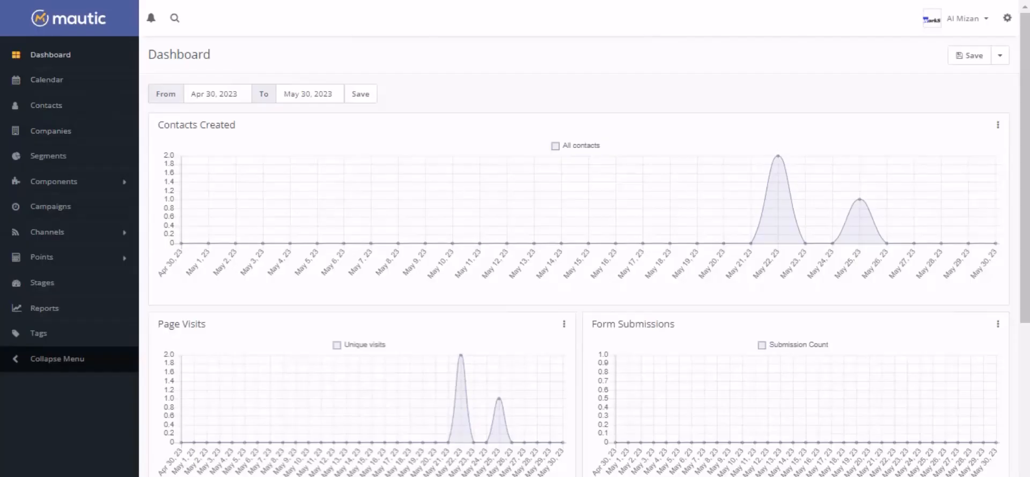
- Switch to Mautic and open its Contacts list
click(34, 109)
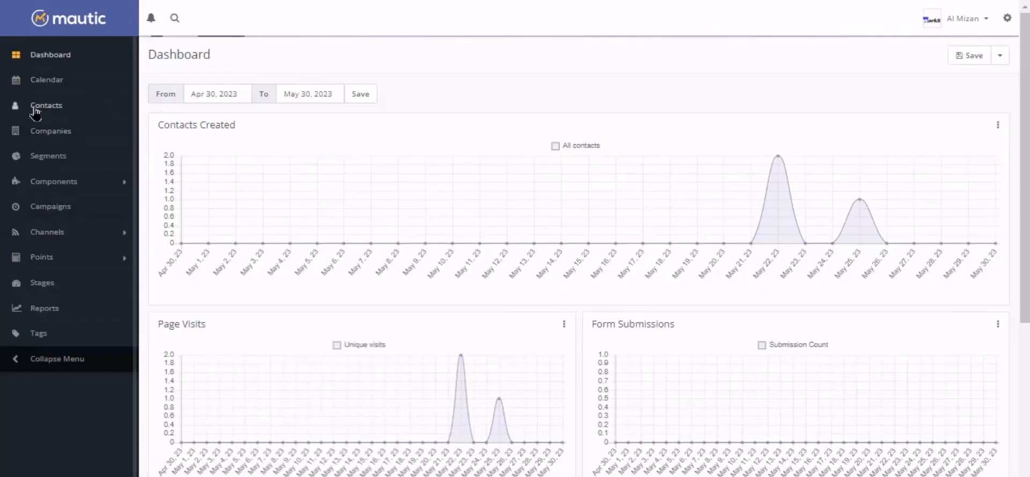